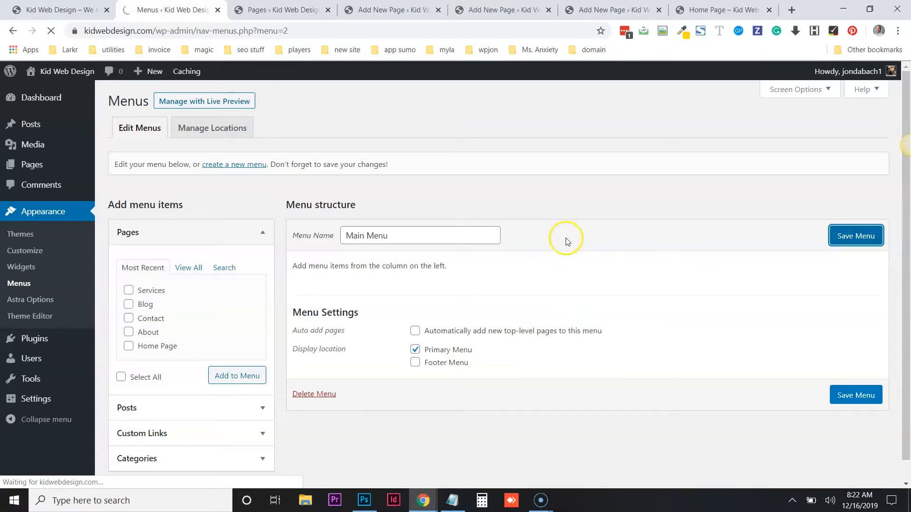
- Add the Home, About, Blog, Contact and Services pages from the full pages list to the Main Menu
scroll(604, 195, "down", 1)
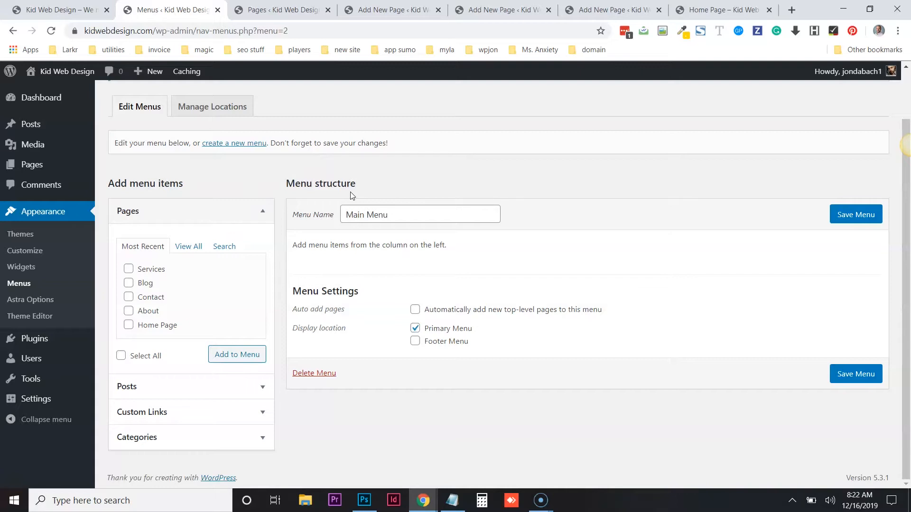
left_click(195, 245)
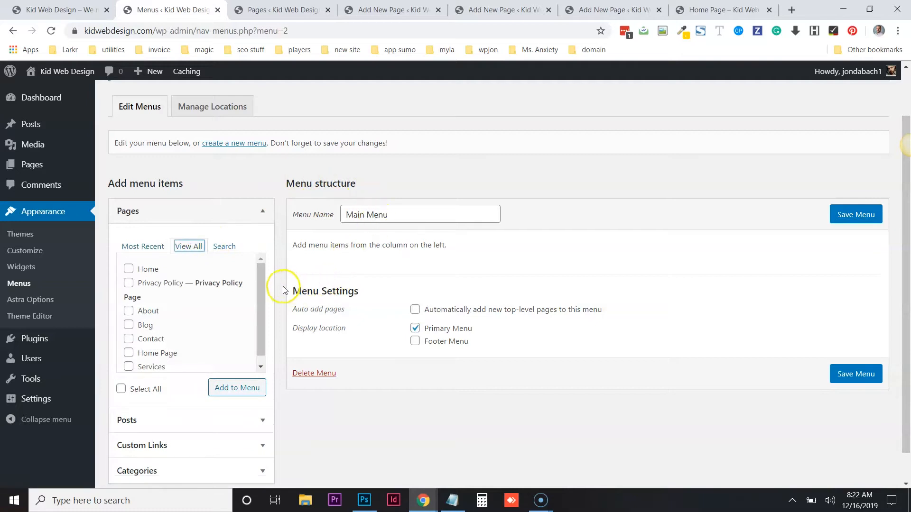
mouse_move(263, 287)
left_mouse_down()
mouse_move(263, 307)
mouse_move(265, 271)
left_mouse_up()
left_click(128, 269)
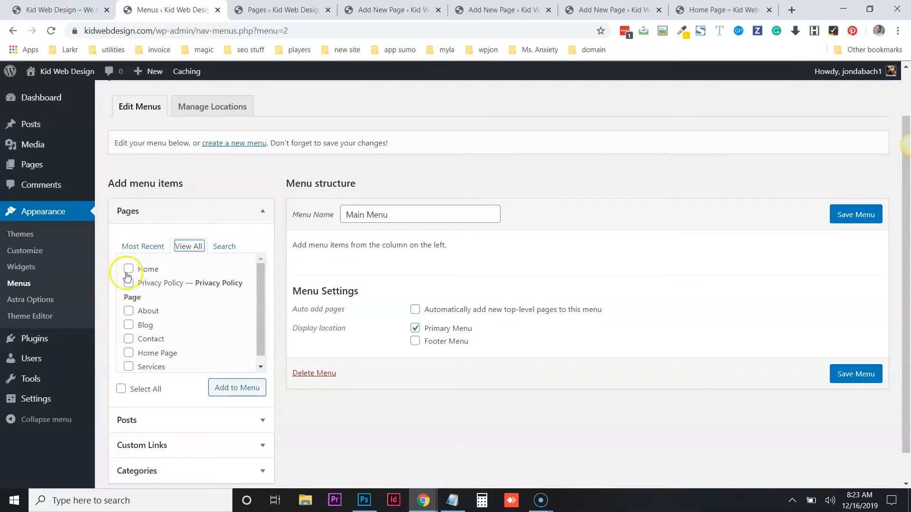
left_click(129, 311)
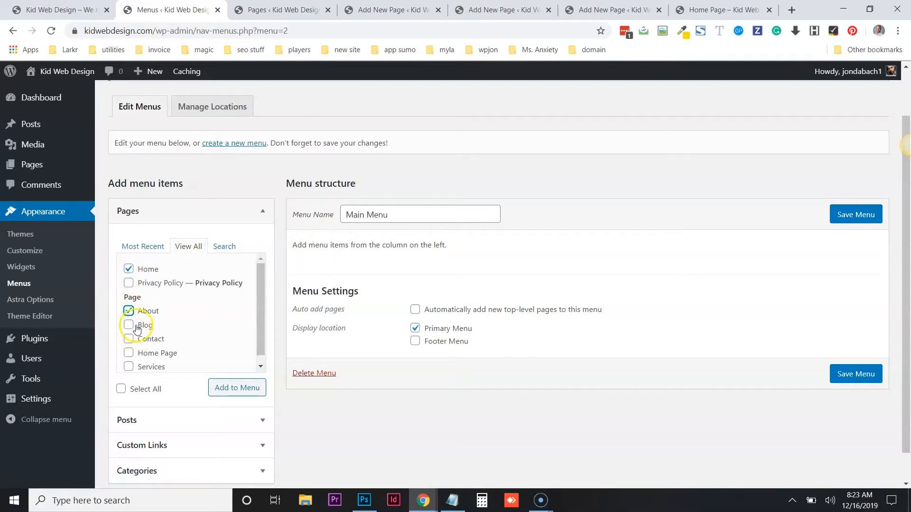
left_click(129, 325)
left_click(129, 339)
left_click(128, 366)
scroll(161, 332, "down", 1)
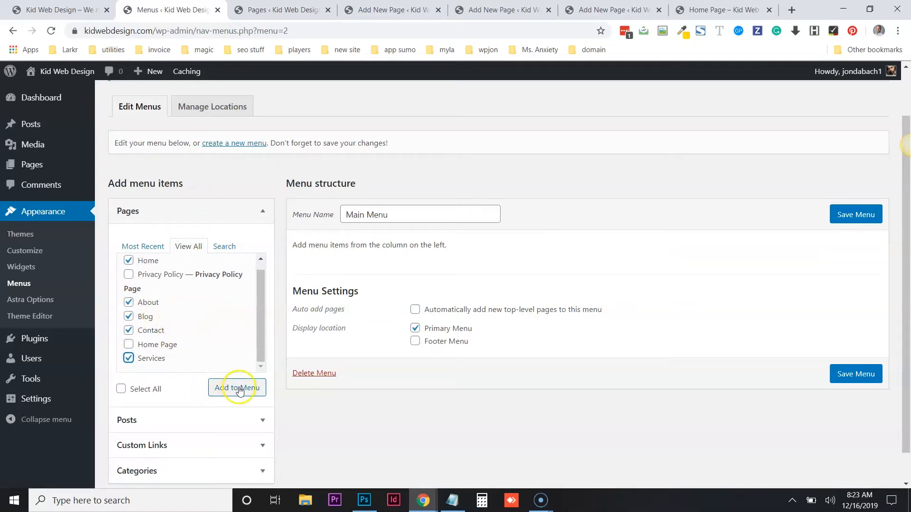
key("alt+a")
left_click_drag(347, 311, 268, 381)
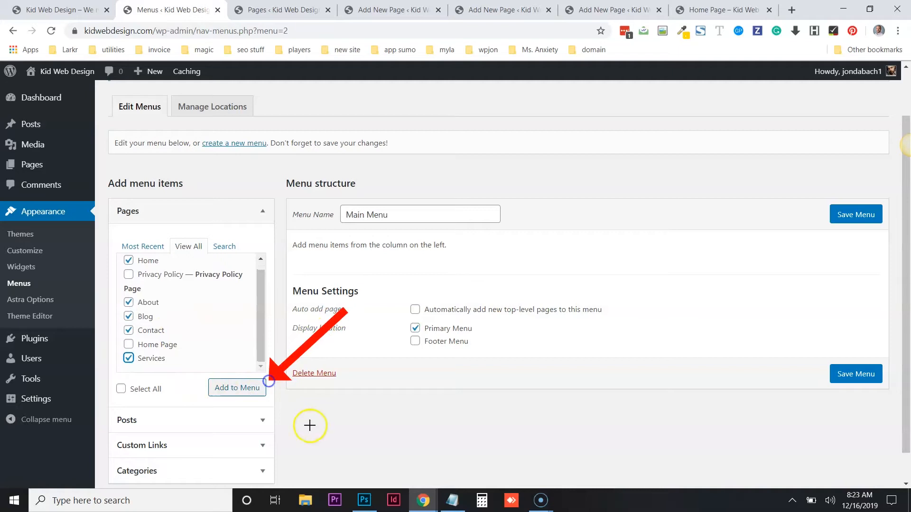
key("Escape")
left_click(253, 390)
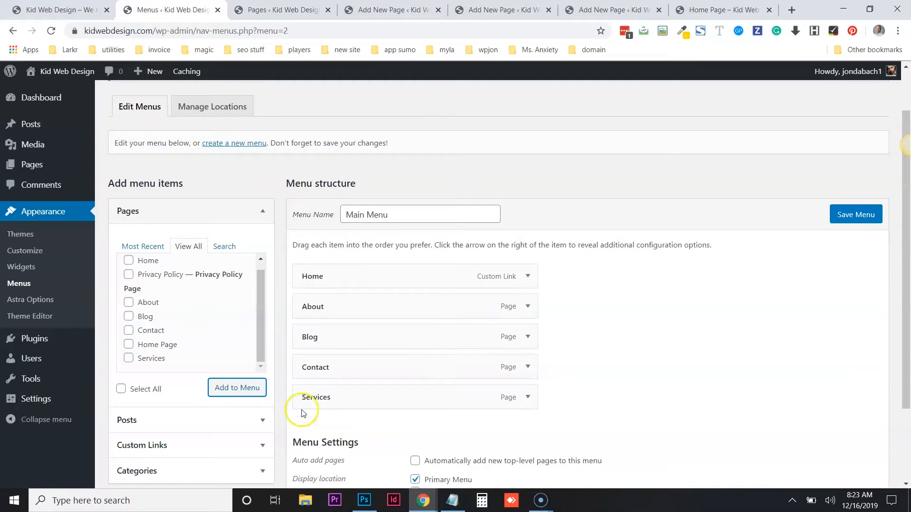
- Move Contact below Services in the menu structure and save the menu
scroll(630, 167, "down", 2)
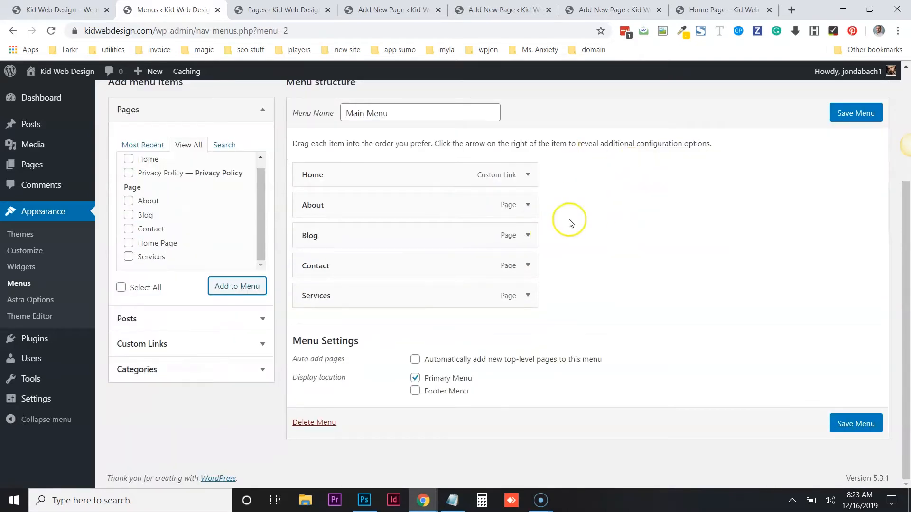
scroll(593, 223, "up", 2)
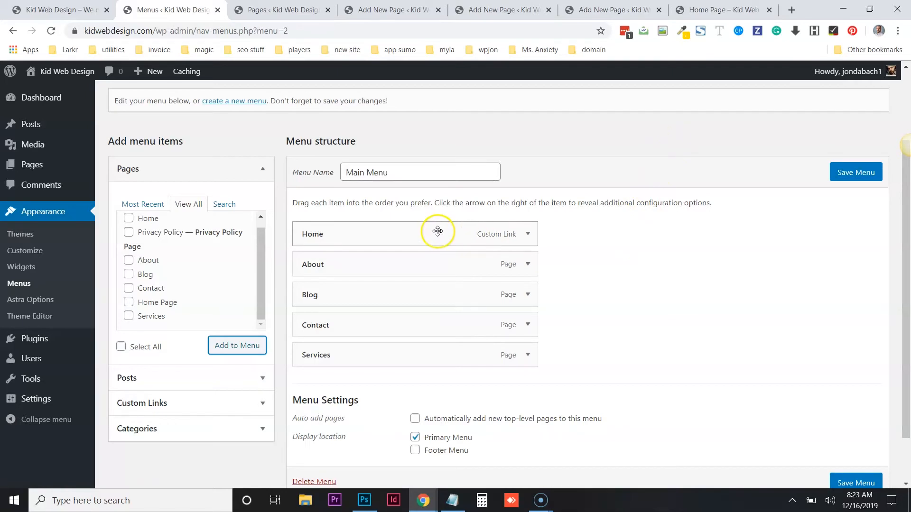
mouse_move(435, 230)
left_mouse_down()
mouse_move(433, 348)
mouse_move(446, 242)
mouse_move(434, 225)
left_mouse_up()
left_click_drag(401, 327, 402, 358)
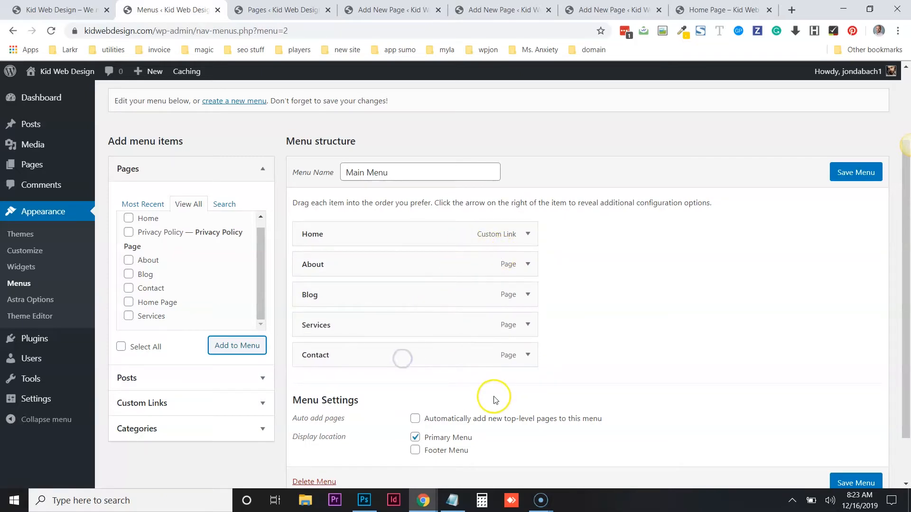
left_click_drag(719, 306, 833, 187)
left_click(848, 172)
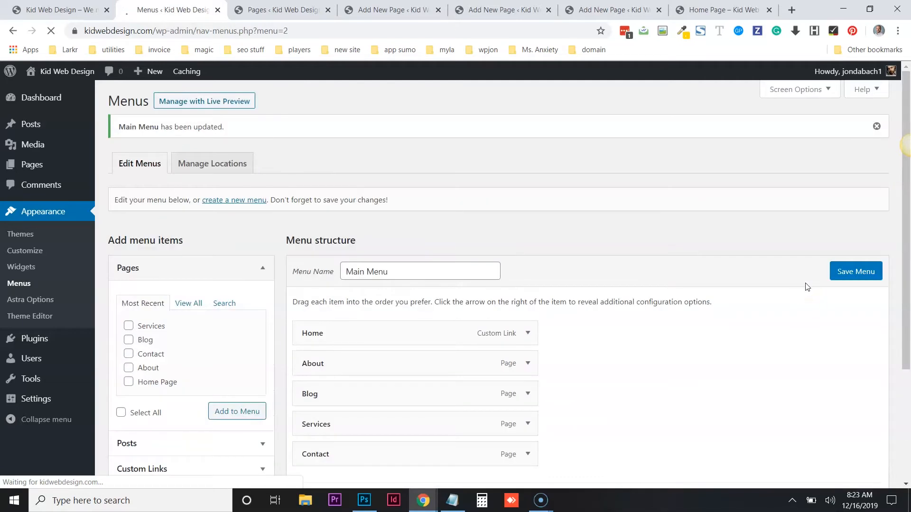
- Switch to the live site tab and reload it to view the updated navigation menu
left_click(69, 6)
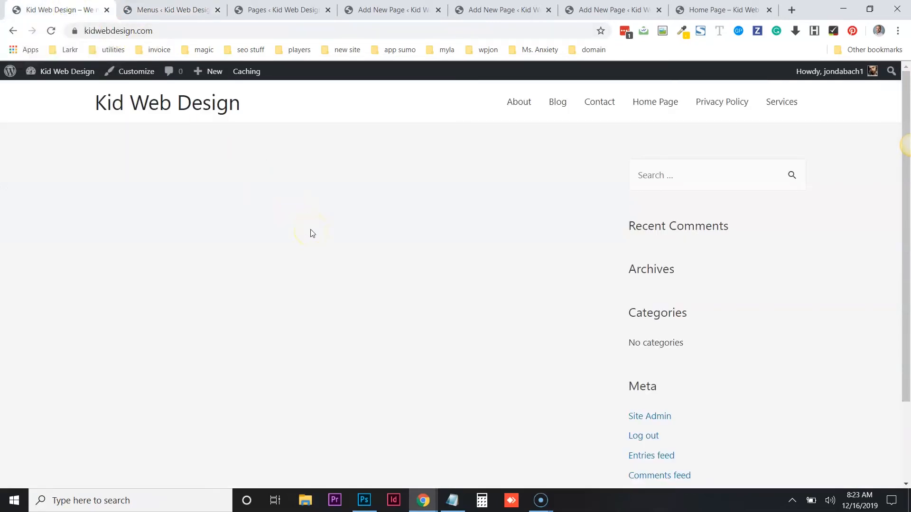
key("F5")
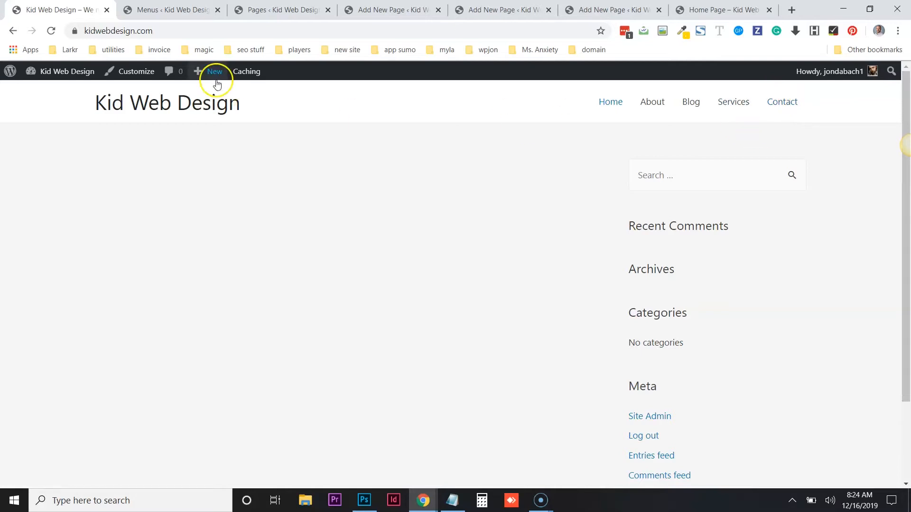
- Return to the Menus page and enable the Formats and Tags boxes in Screen Options
left_click(153, 9)
scroll(522, 165, "down", 3)
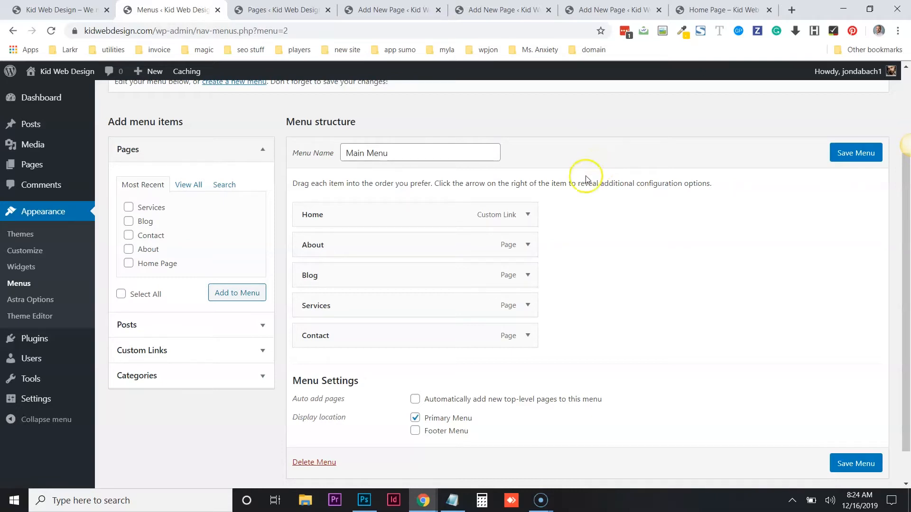
scroll(645, 239, "up", 3)
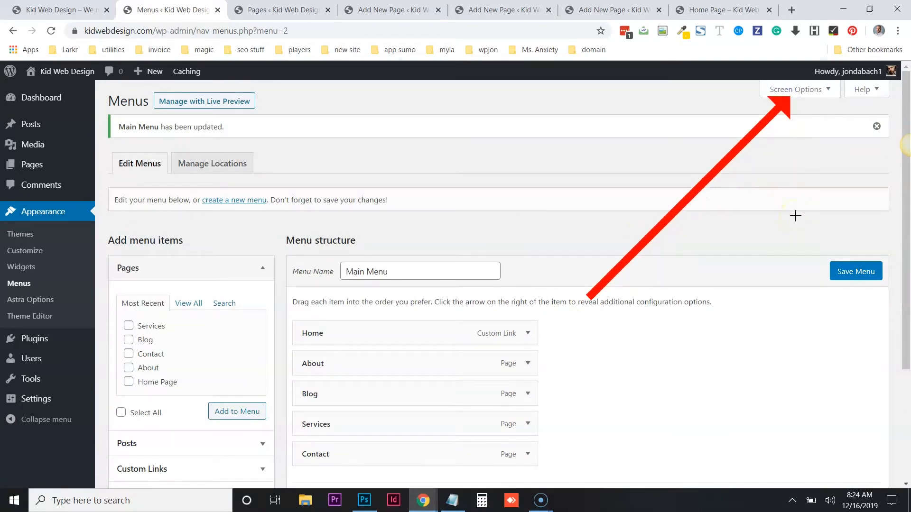
left_click(780, 94)
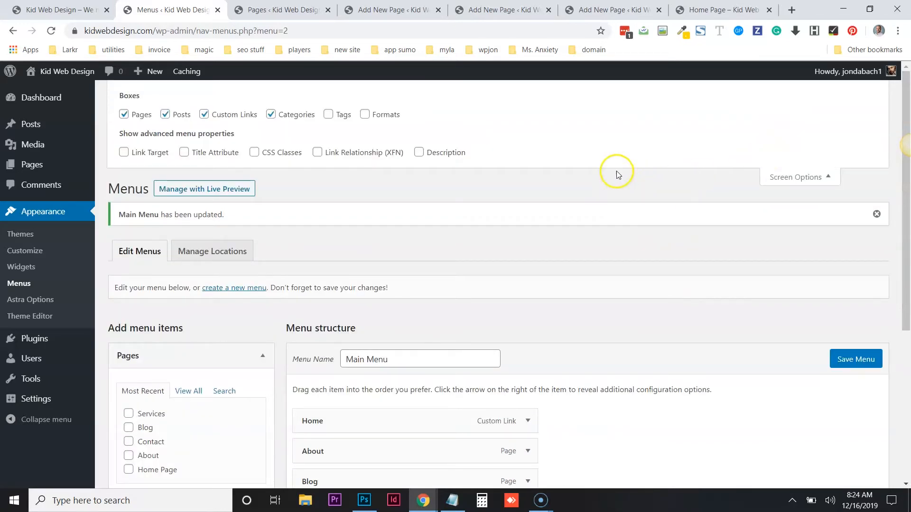
mouse_move(722, 117)
left_mouse_down()
mouse_move(142, 100)
mouse_move(218, 111)
mouse_move(424, 111)
left_mouse_up()
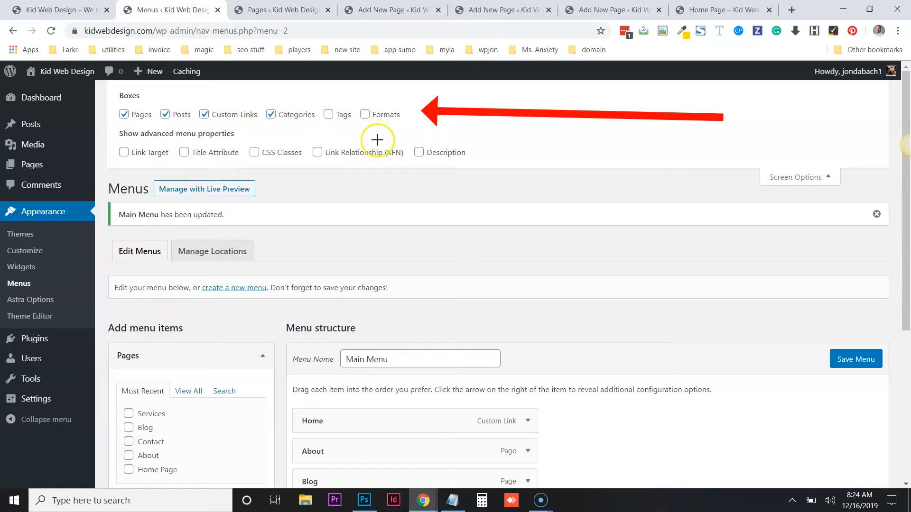
left_click(364, 114)
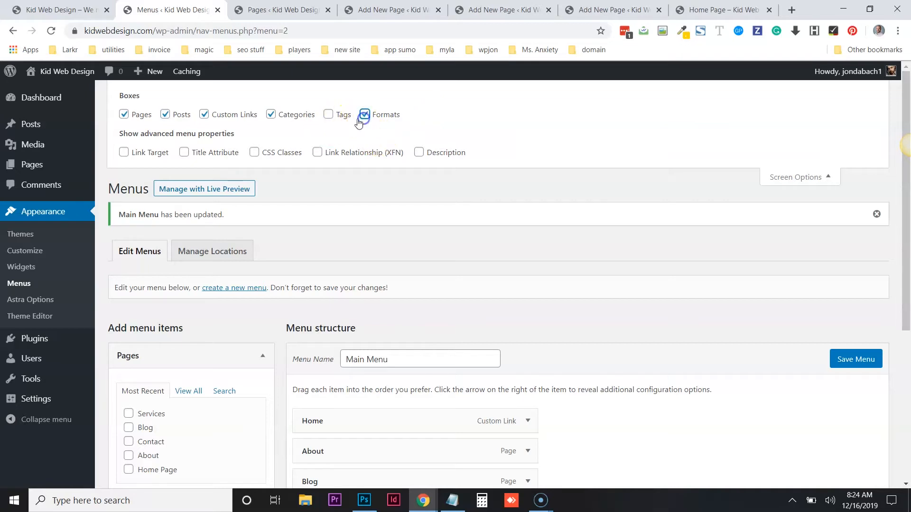
left_click(328, 115)
- Expand the Tags, Formats, Categories and Posts panels to review the items available for the menu
scroll(464, 148, "down", 5)
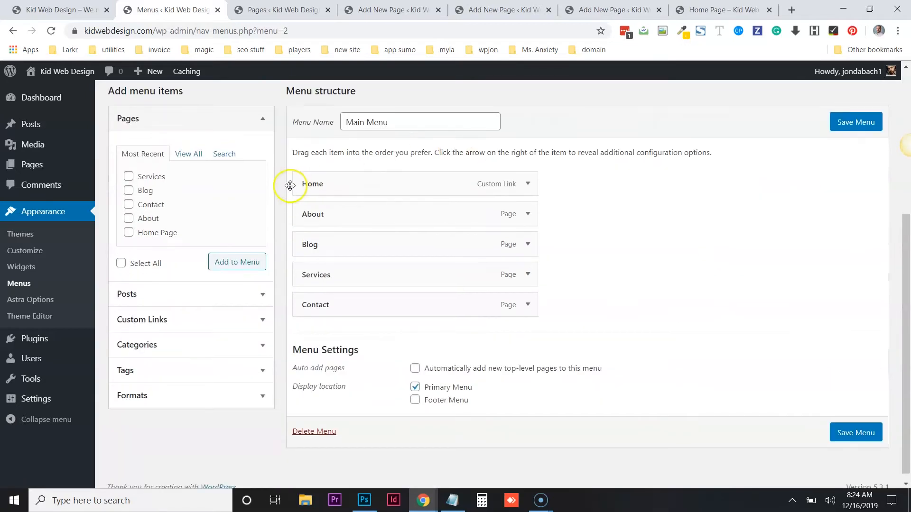
mouse_move(477, 231)
left_mouse_down()
mouse_move(328, 341)
mouse_move(279, 365)
left_mouse_up()
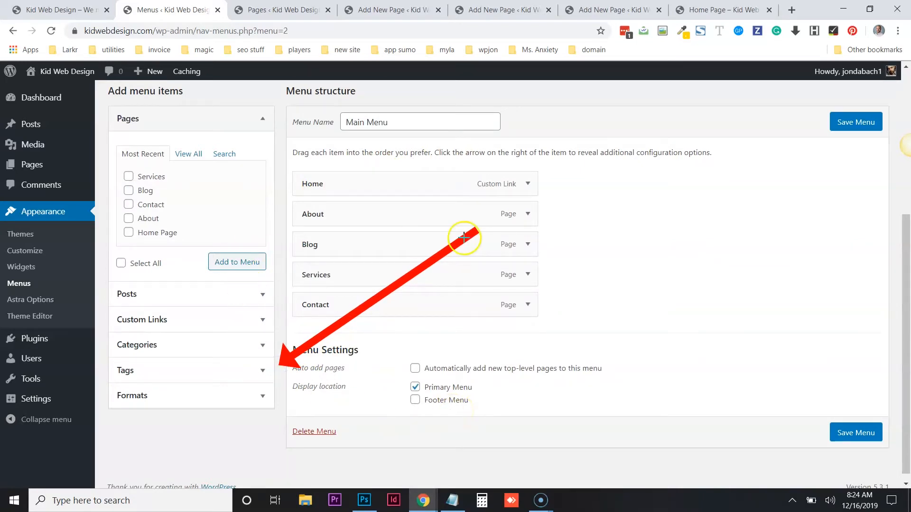
left_click(235, 370)
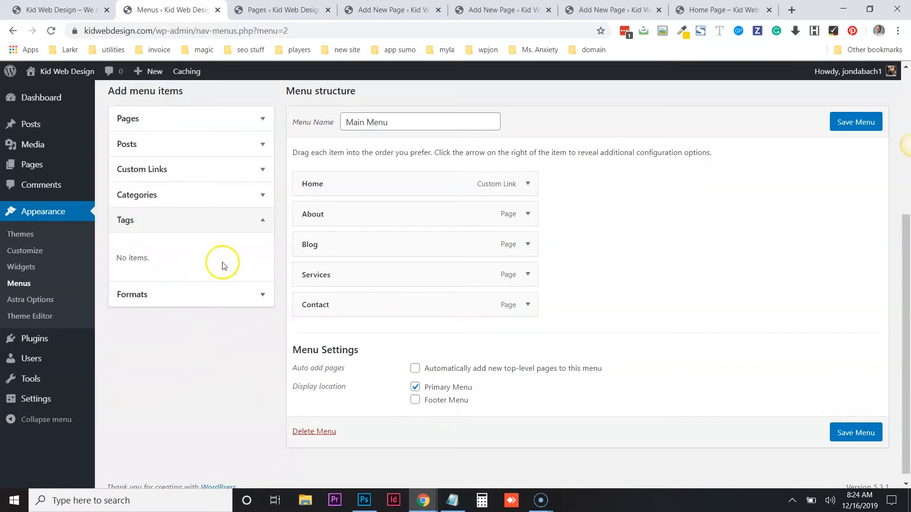
left_click(190, 295)
left_click(194, 229)
left_click(206, 199)
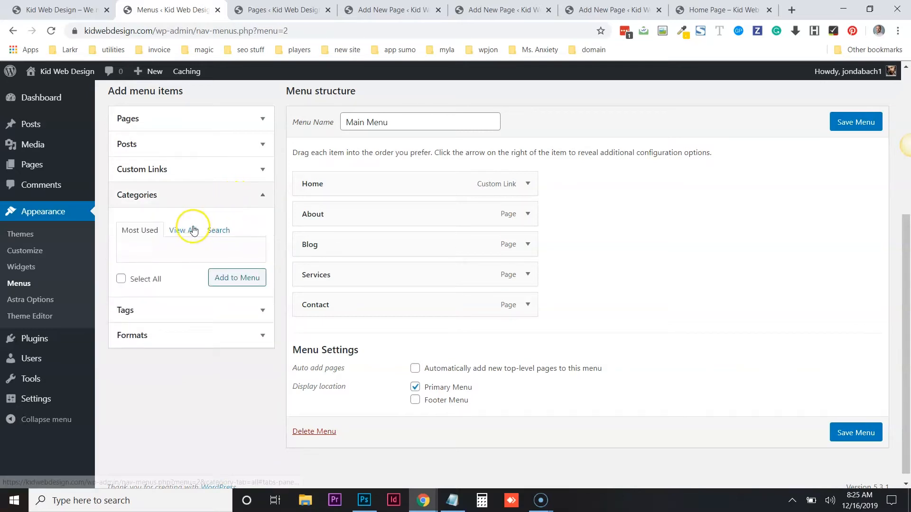
left_click(226, 196)
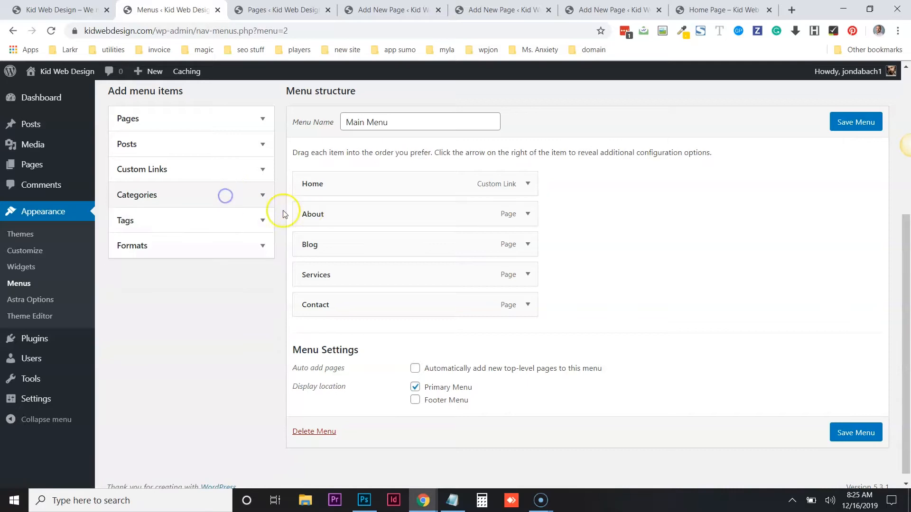
scroll(284, 213, "up", 2)
left_click(265, 260)
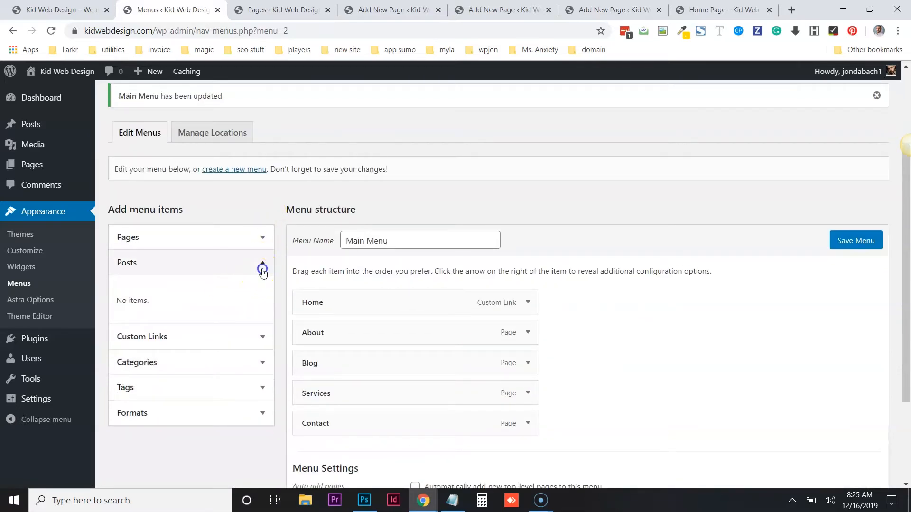
left_click(261, 266)
scroll(311, 242, "up", 2)
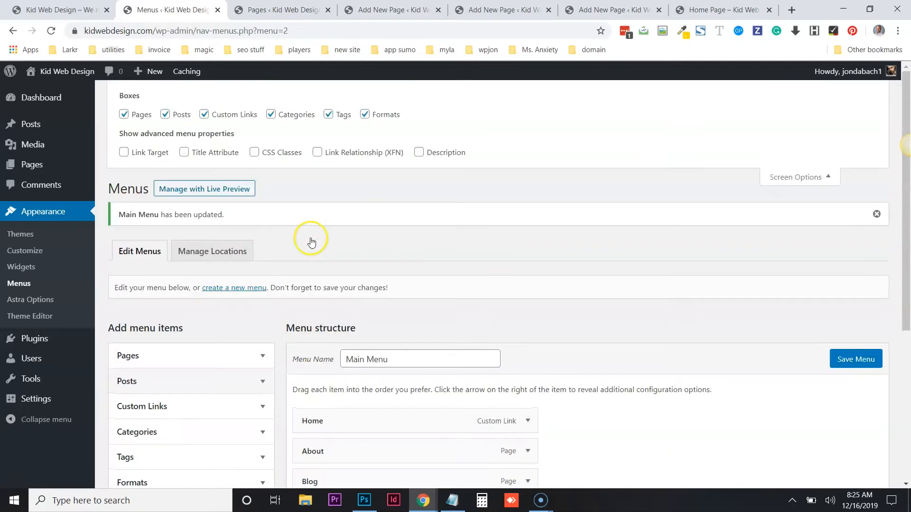